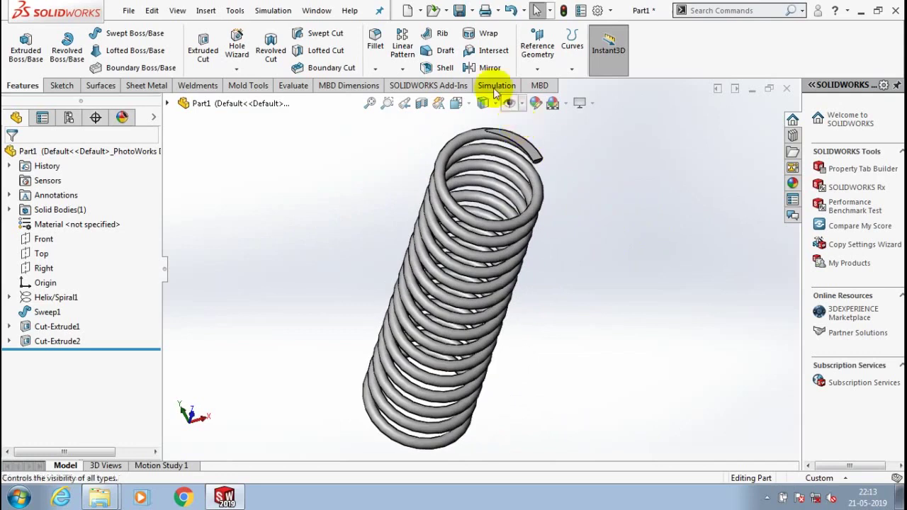
- Create a new static simulation study for the spring part
{"action": "left_click", "coordinate": [496, 86]}
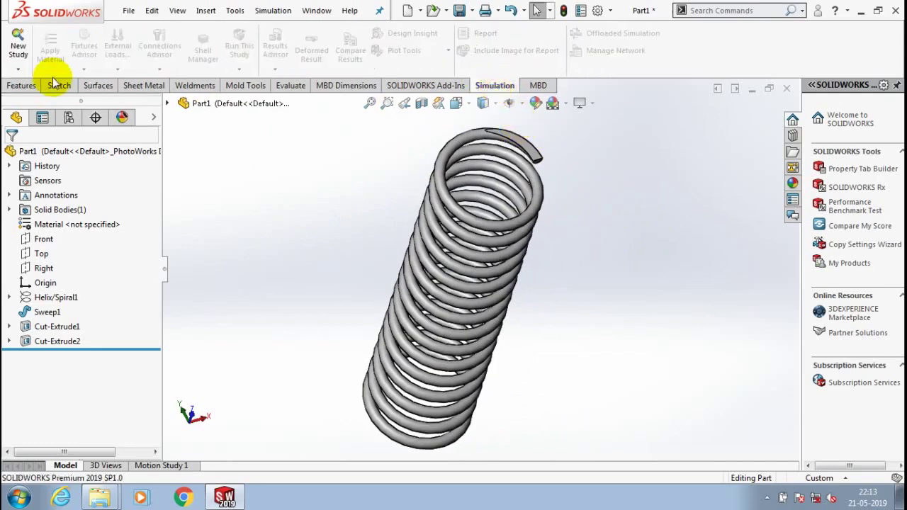
{"action": "left_click", "coordinate": [17, 69]}
{"action": "left_click", "coordinate": [25, 85]}
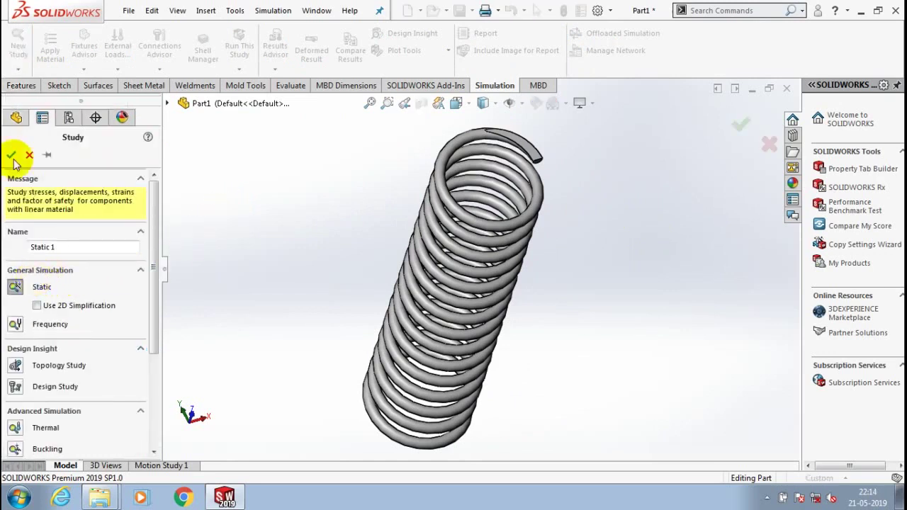
{"action": "left_click", "coordinate": [12, 155]}
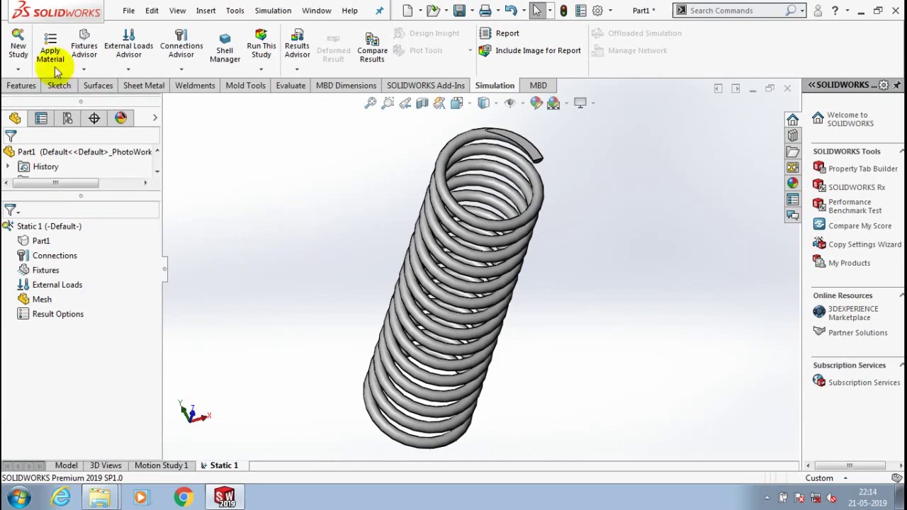
- Assign Alloy Steel from the steel materials to the spring in the static study
{"action": "right_click", "coordinate": [182, 207]}
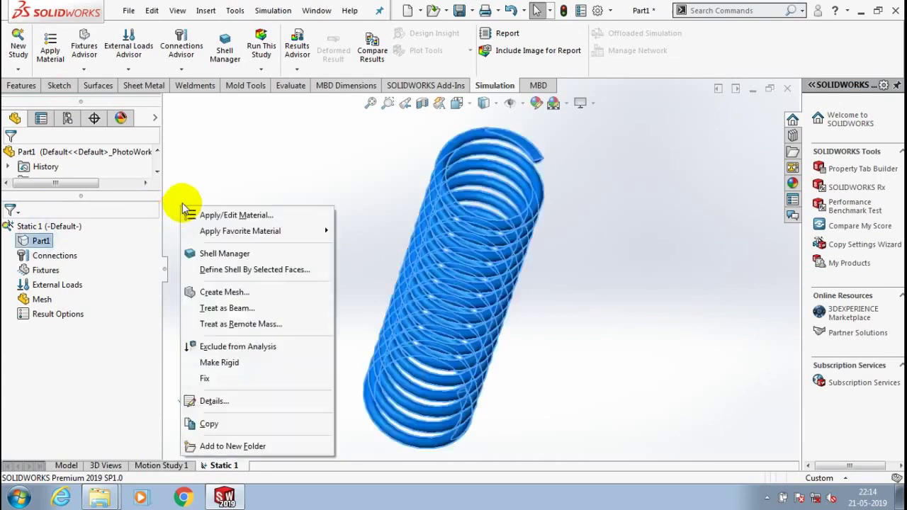
{"action": "left_click", "coordinate": [221, 215]}
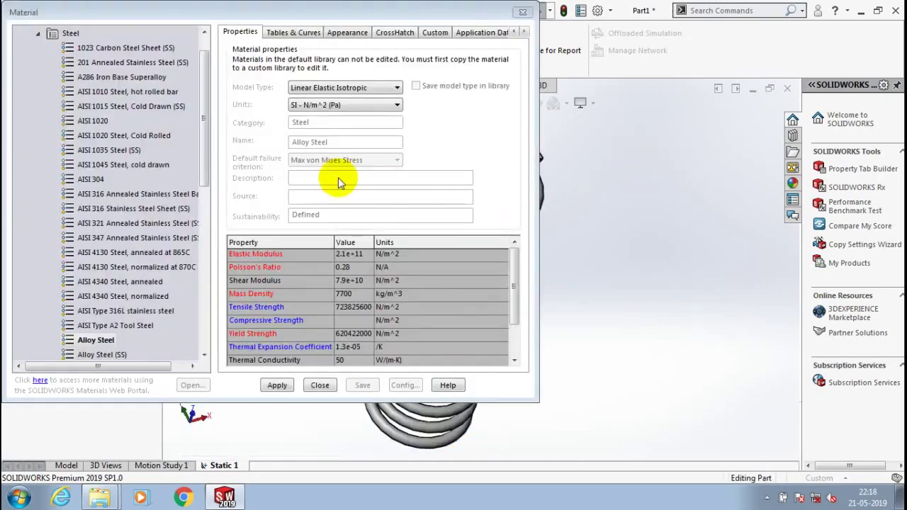
{"action": "left_click", "coordinate": [207, 116]}
{"action": "left_click_drag", "start_coordinate": [207, 116], "coordinate": [206, 142]}
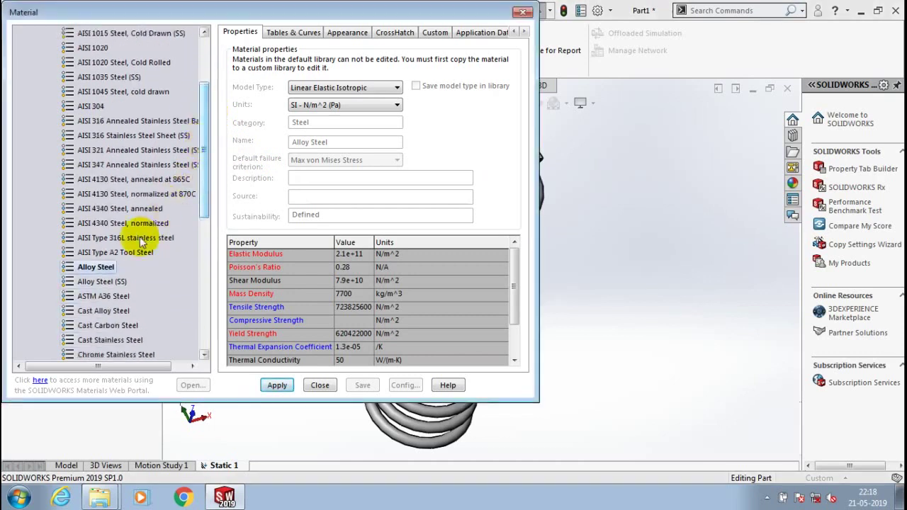
{"action": "left_click", "coordinate": [100, 267]}
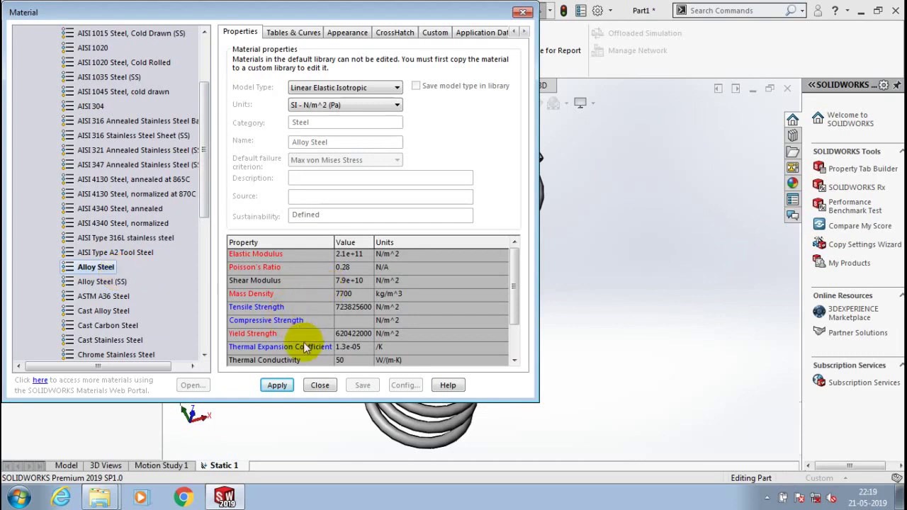
{"action": "left_click", "coordinate": [279, 385]}
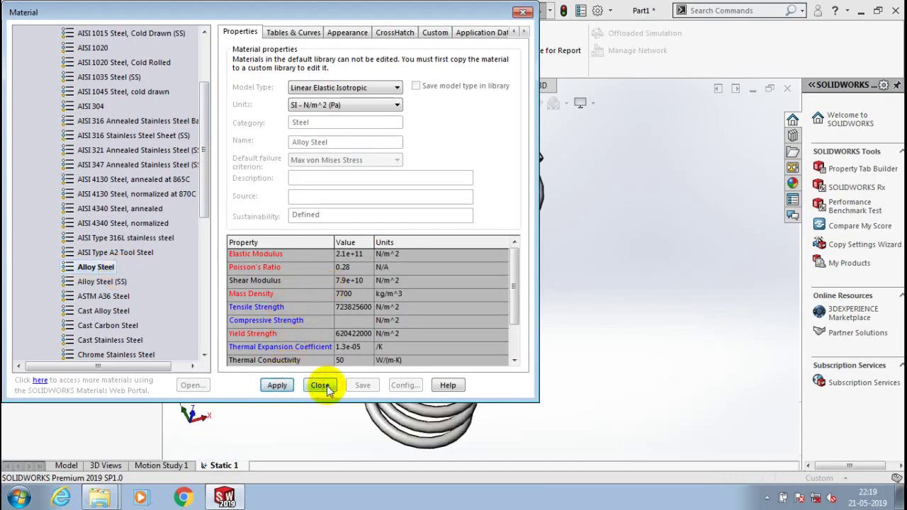
{"action": "left_click", "coordinate": [323, 386]}
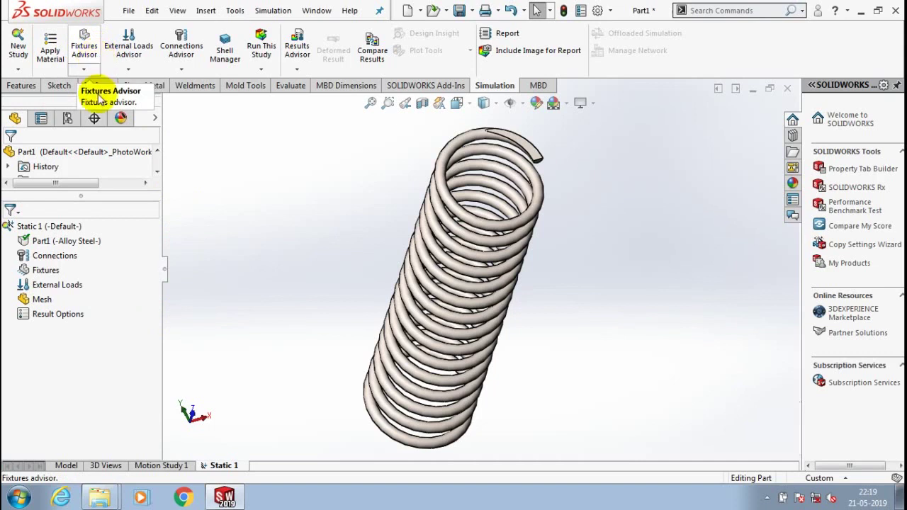
- Apply a Fixed Geometry fixture to the flat cut face at the exposed end of the spring
{"action": "left_click", "coordinate": [84, 69]}
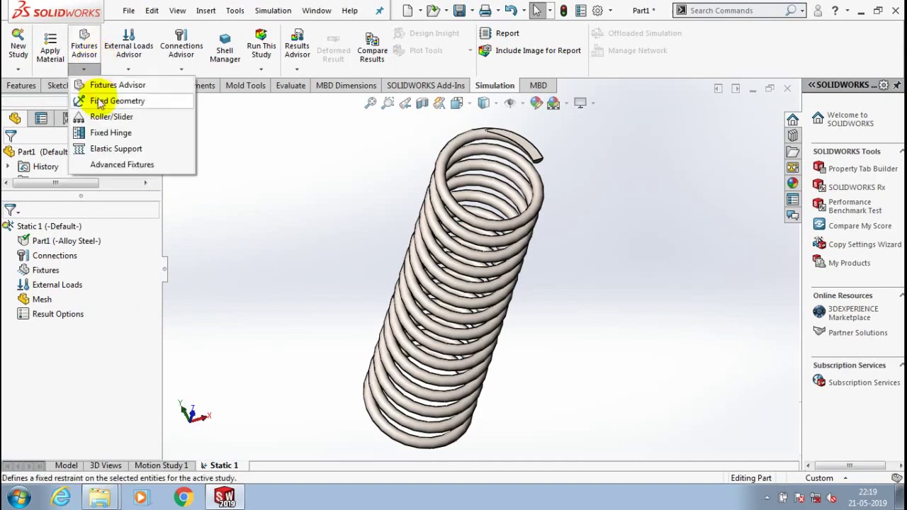
{"action": "left_click", "coordinate": [99, 101]}
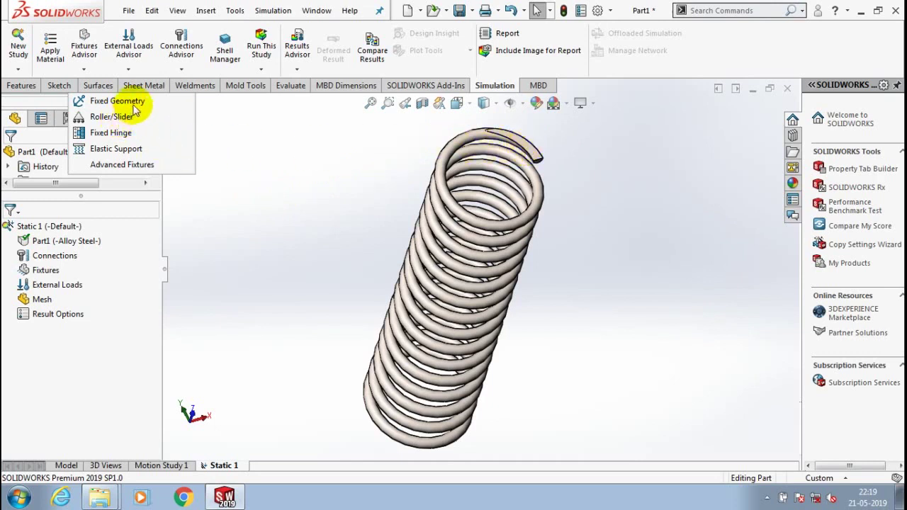
{"action": "left_click", "coordinate": [134, 107]}
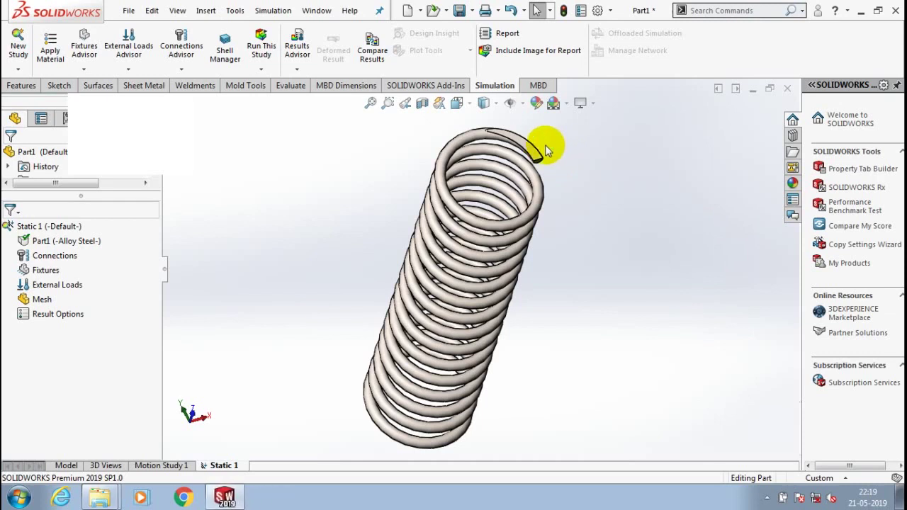
{"action": "left_click", "coordinate": [528, 151]}
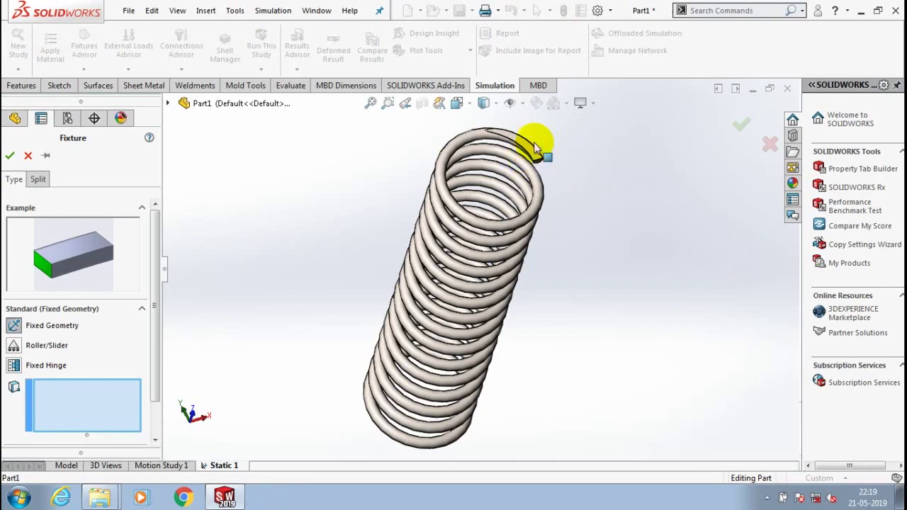
{"action": "left_click", "coordinate": [537, 149]}
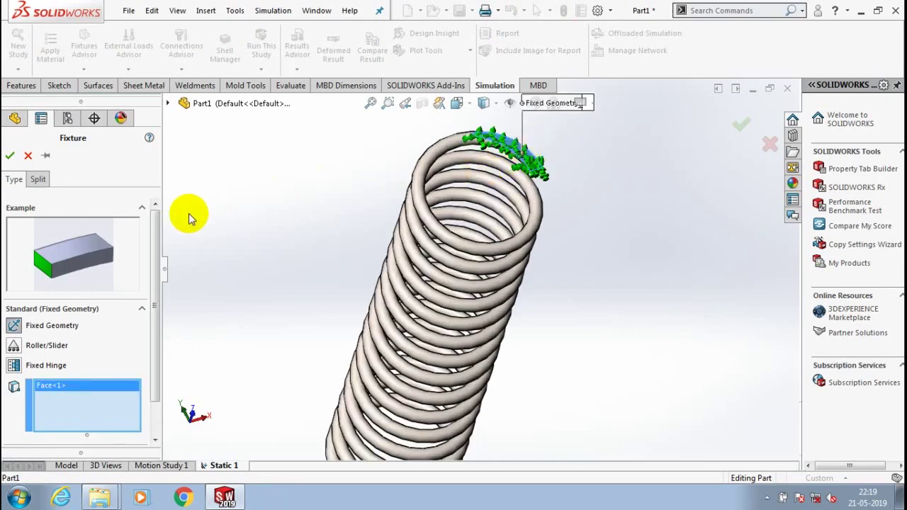
{"action": "left_click", "coordinate": [11, 156]}
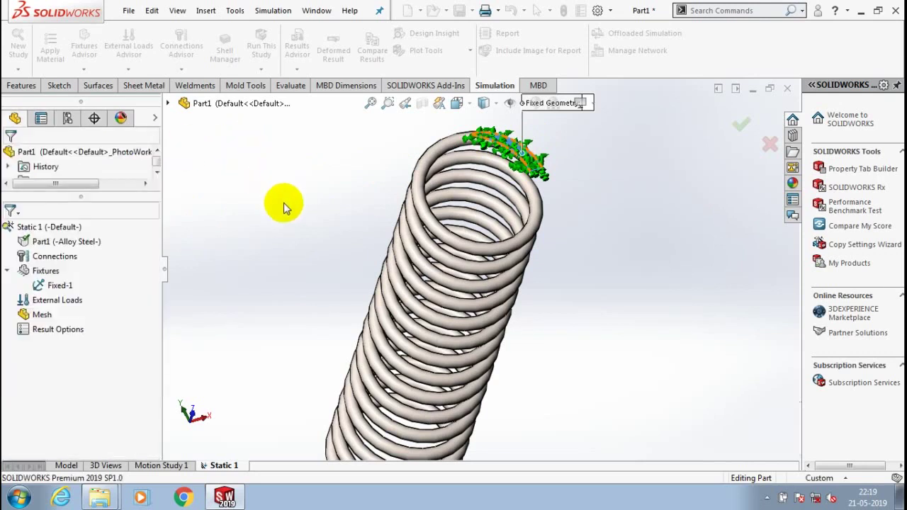
- Start a normal force load on the flat cut face at the spring's end opposite the fixture
{"action": "scroll", "coordinate": [287, 205], "scroll_direction": "up", "scroll_amount": 3}
{"action": "middle_click_drag", "start_coordinate": [300, 210], "coordinate": [472, 212]}
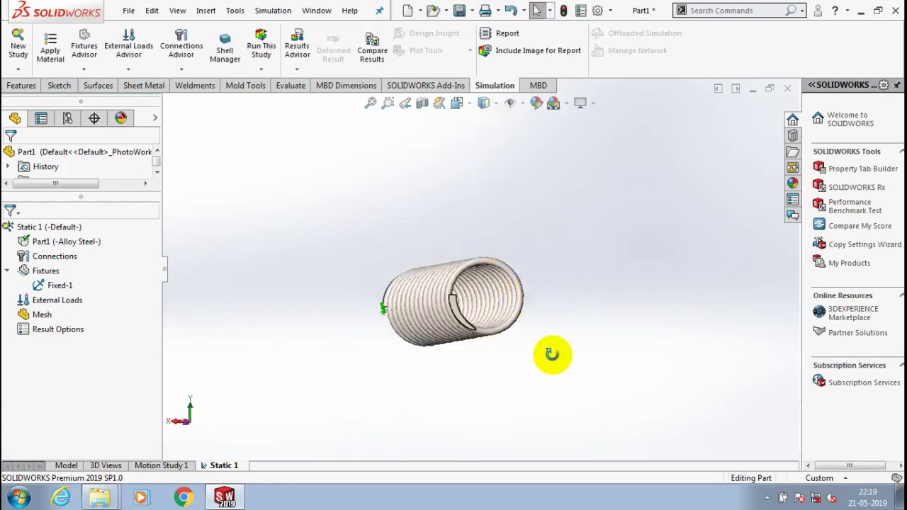
{"action": "middle_click_drag", "start_coordinate": [552, 355], "coordinate": [543, 280]}
{"action": "scroll", "coordinate": [464, 436], "scroll_direction": "down", "scroll_amount": 2}
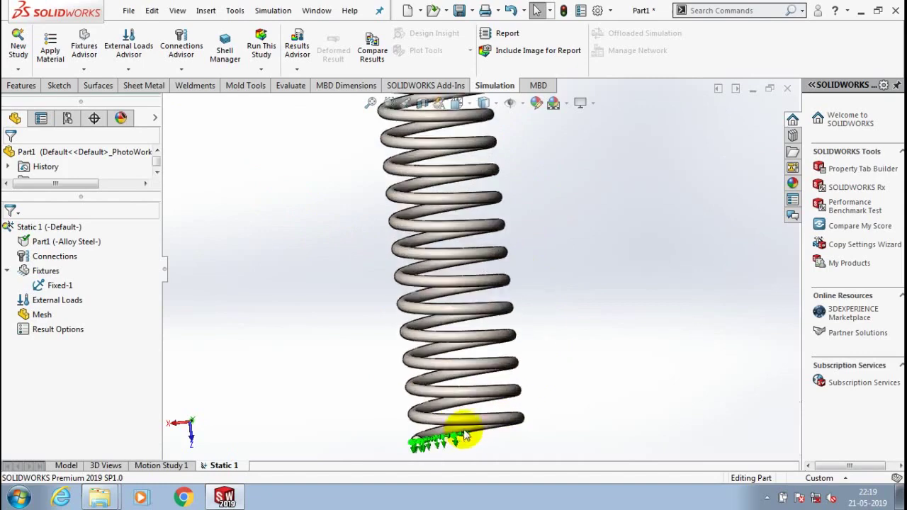
{"action": "scroll", "coordinate": [464, 436], "scroll_direction": "down", "scroll_amount": 3}
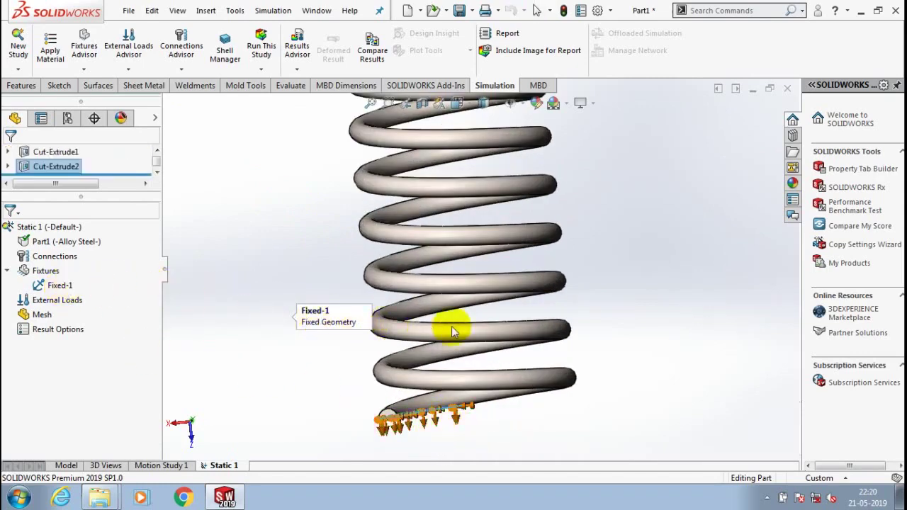
{"action": "scroll", "coordinate": [568, 328], "scroll_direction": "up", "scroll_amount": 3}
{"action": "middle_click_drag", "start_coordinate": [514, 151], "coordinate": [472, 229]}
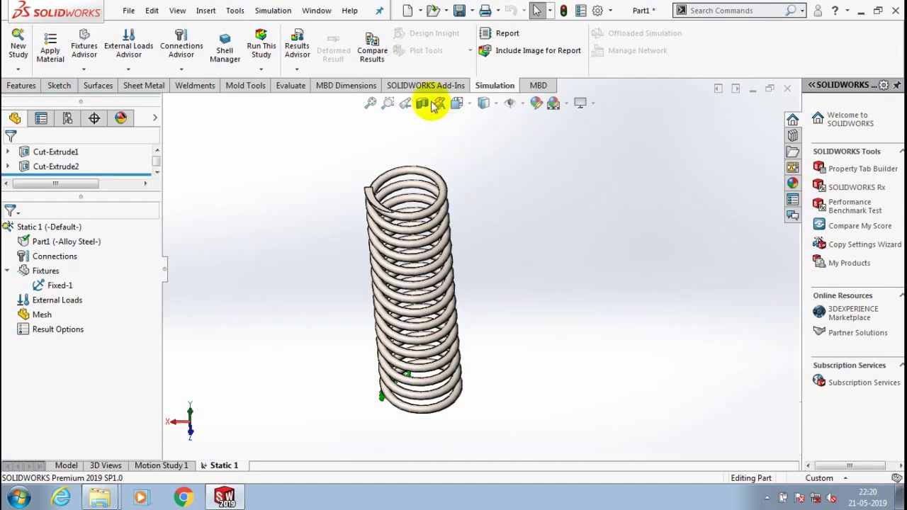
{"action": "left_click", "coordinate": [128, 68]}
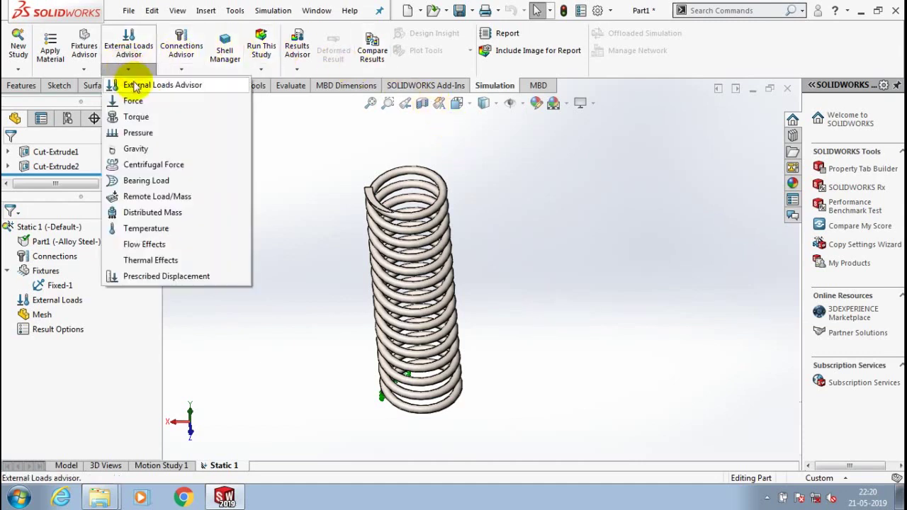
{"action": "left_click", "coordinate": [136, 86]}
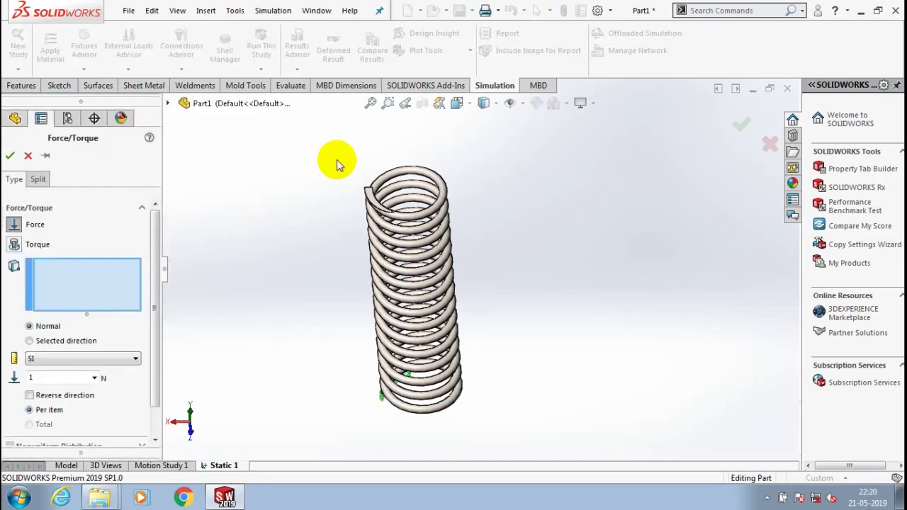
{"action": "scroll", "coordinate": [373, 195], "scroll_direction": "down", "scroll_amount": 2}
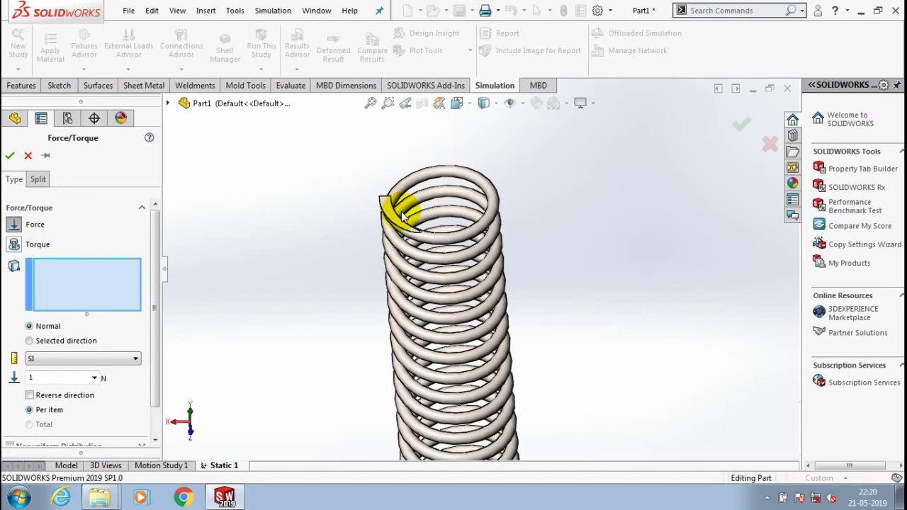
{"action": "scroll", "coordinate": [400, 216], "scroll_direction": "down", "scroll_amount": 2}
{"action": "left_click", "coordinate": [393, 218]}
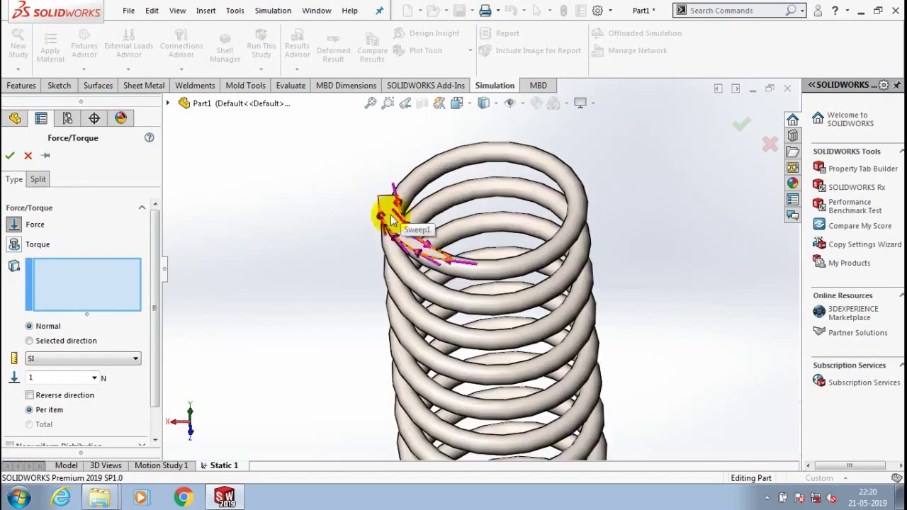
{"action": "left_click", "coordinate": [390, 216]}
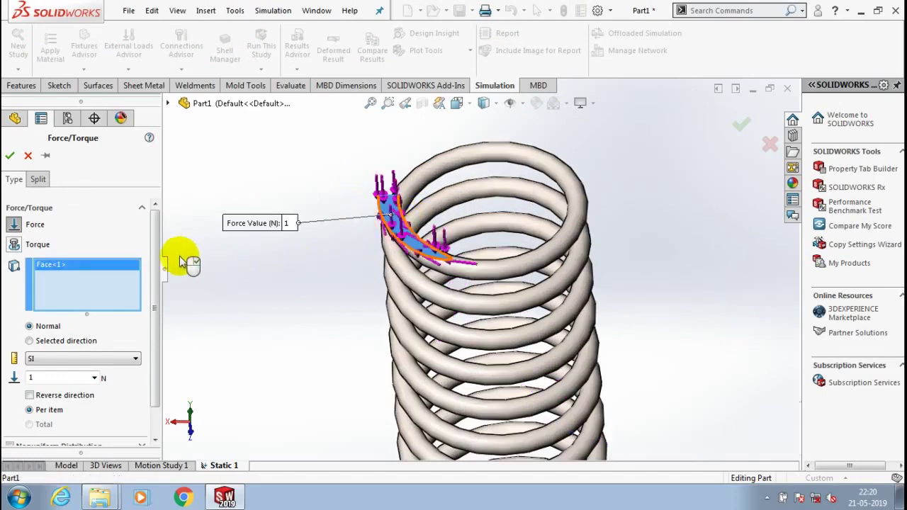
- Set the force on the spring's end face to 250 N and apply the load
{"action": "left_click", "coordinate": [88, 359]}
{"action": "left_click", "coordinate": [173, 359]}
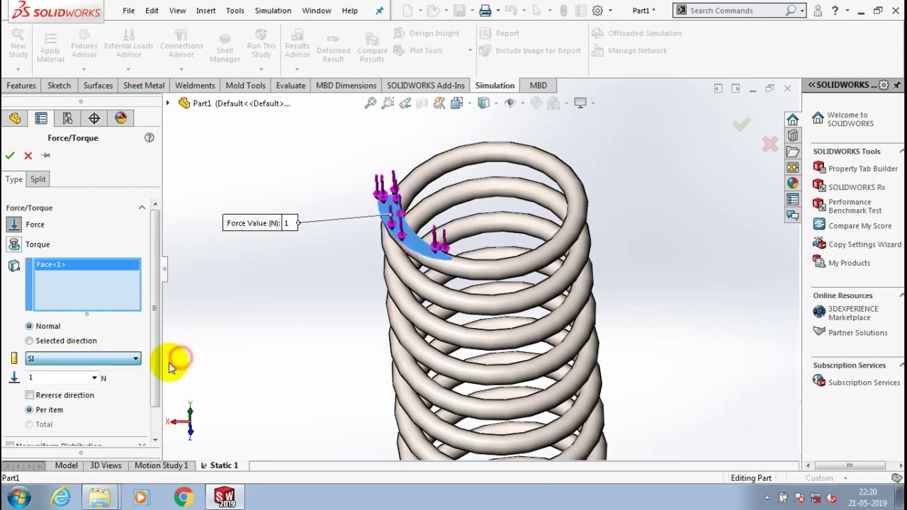
{"action": "double_click", "coordinate": [72, 379]}
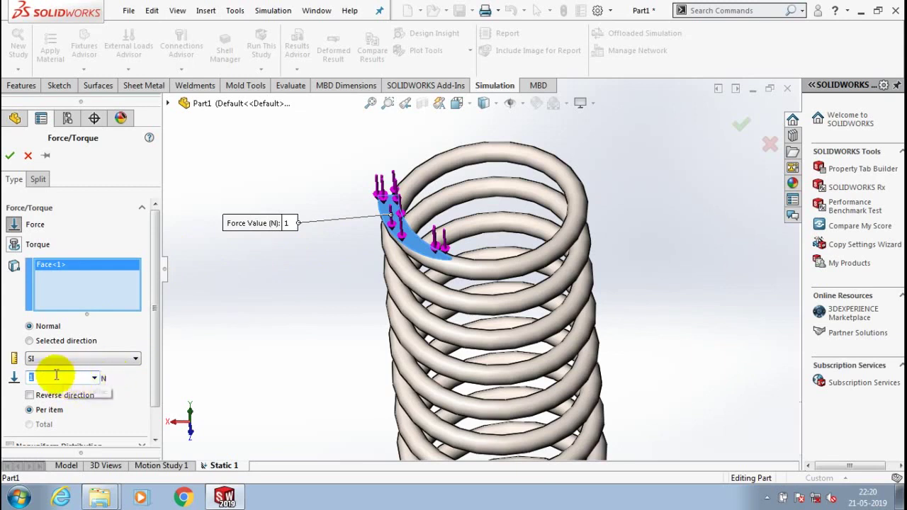
{"action": "type", "text": "250"}
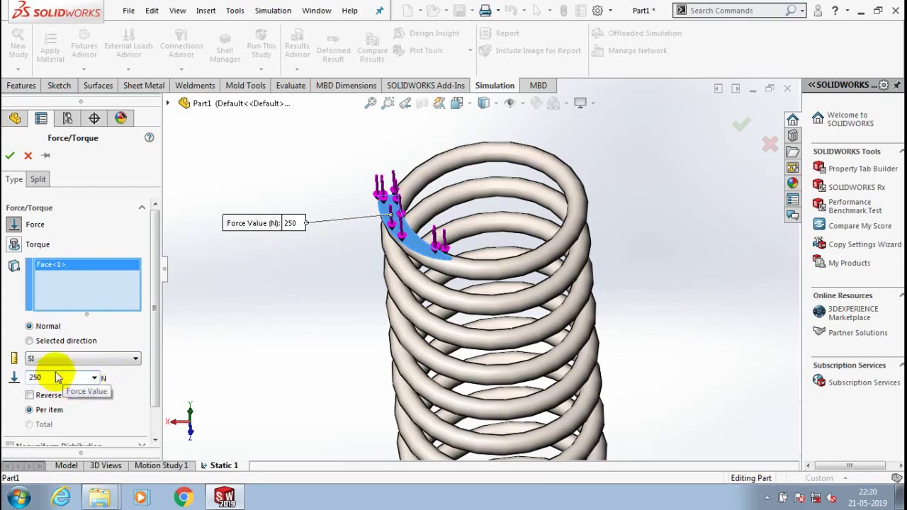
{"action": "left_click", "coordinate": [10, 156]}
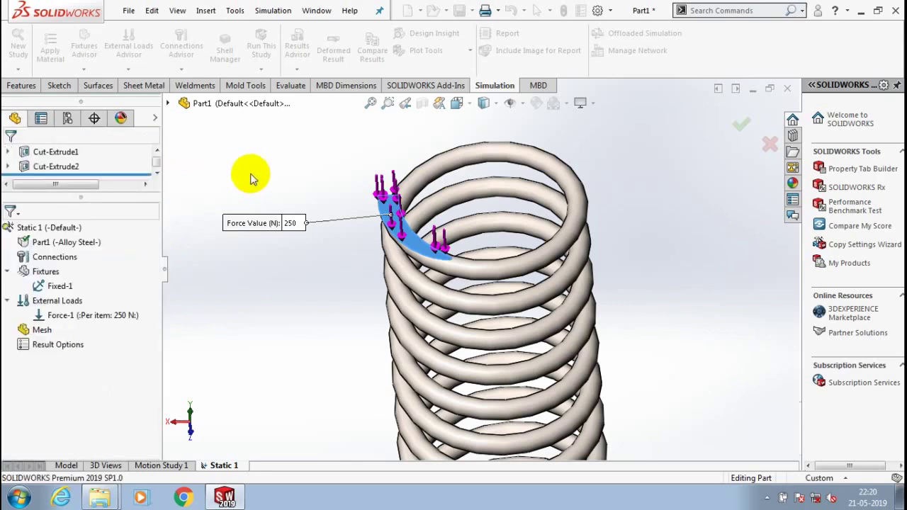
- Create a solid mesh of the spring with the default mesh density
{"action": "left_click", "coordinate": [43, 331]}
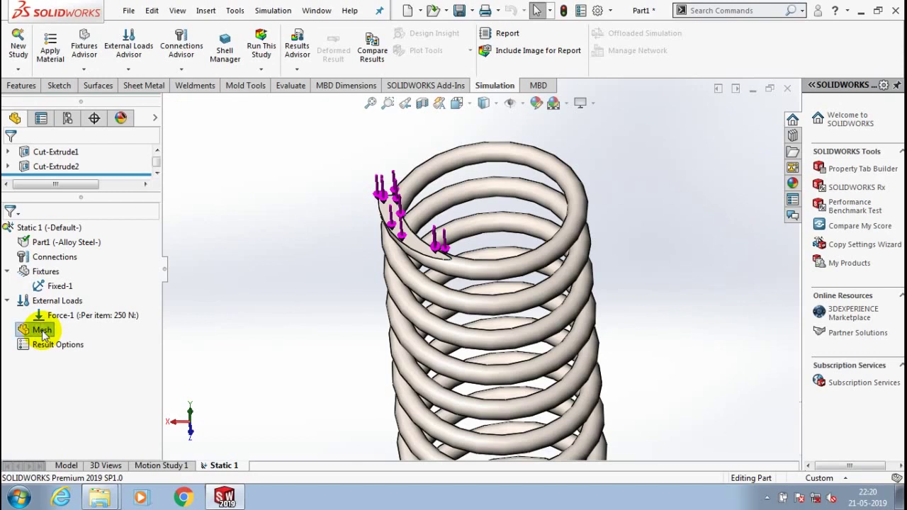
{"action": "right_click", "coordinate": [43, 331]}
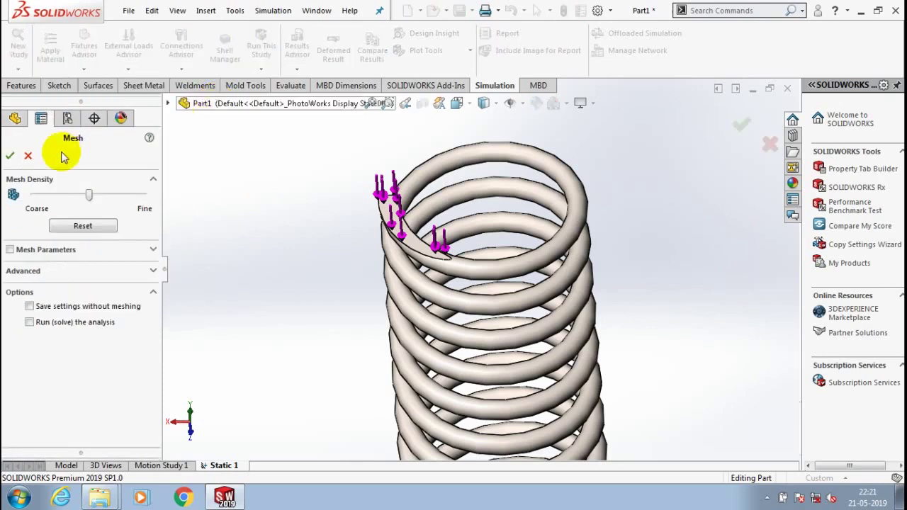
{"action": "left_click", "coordinate": [7, 156]}
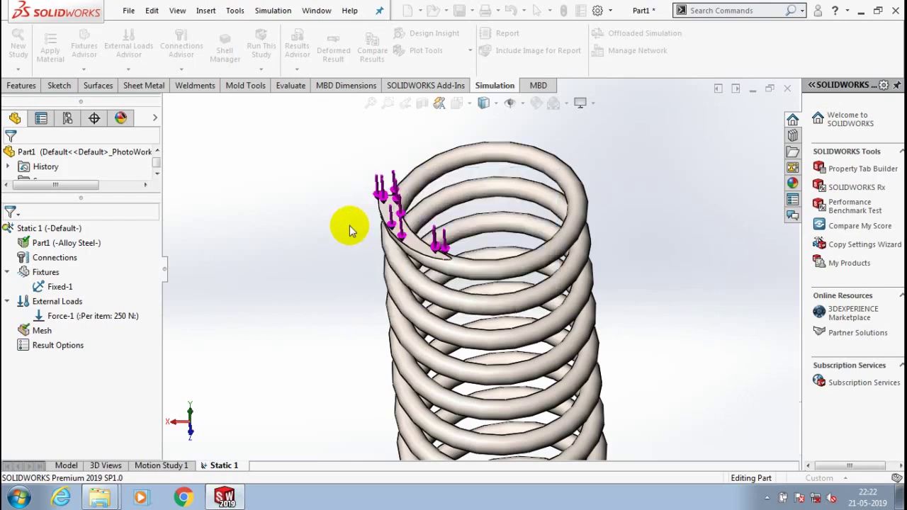
{"action": "left_click", "coordinate": [356, 337]}
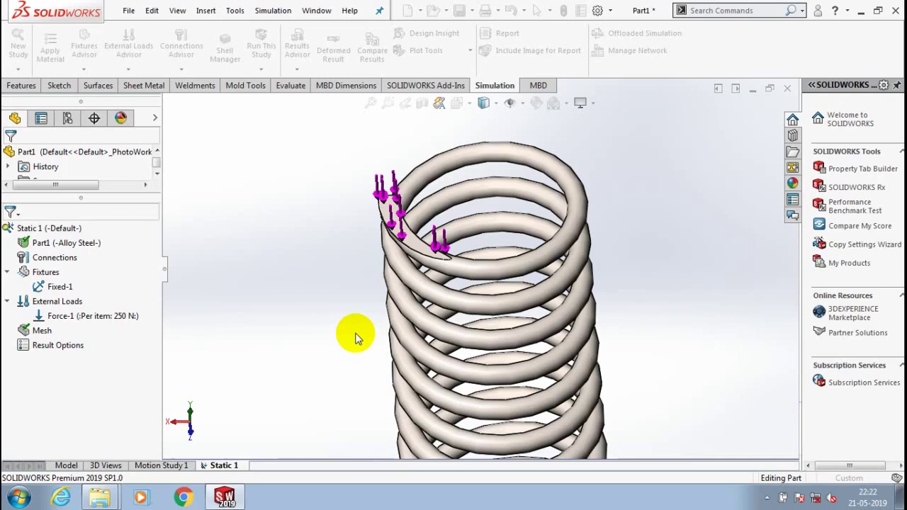
{"action": "scroll", "coordinate": [339, 341], "scroll_direction": "up", "scroll_amount": 2}
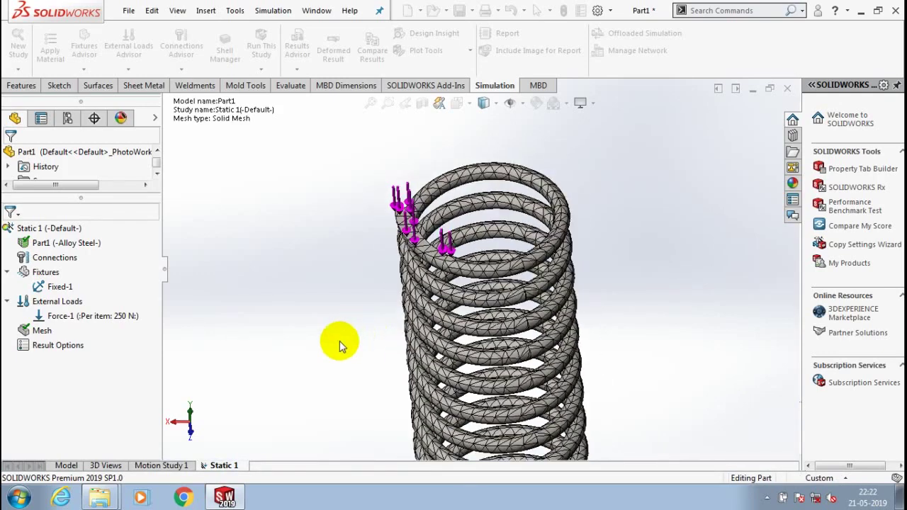
{"action": "scroll", "coordinate": [340, 335], "scroll_direction": "up", "scroll_amount": 1}
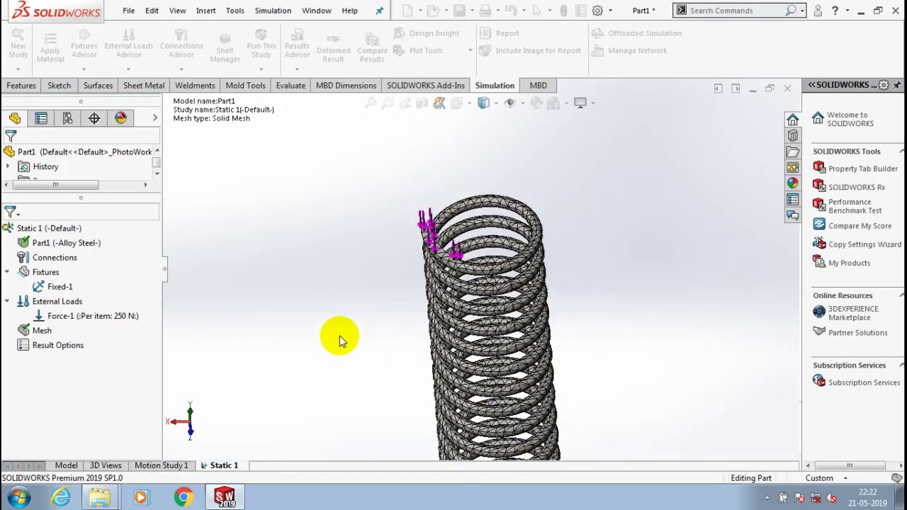
{"action": "scroll", "coordinate": [385, 415], "scroll_direction": "up", "scroll_amount": 1}
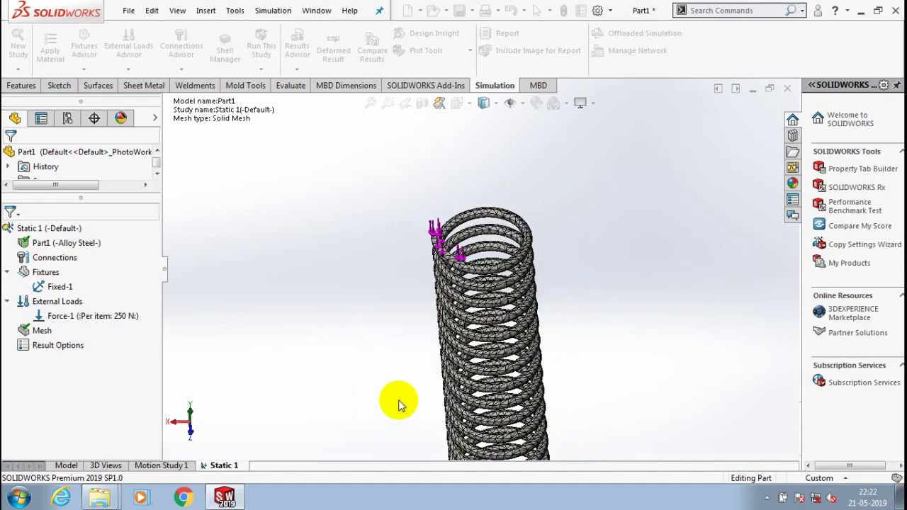
- Run the static study on the meshed spring
{"action": "scroll", "coordinate": [399, 407], "scroll_direction": "up", "scroll_amount": 1}
{"action": "scroll", "coordinate": [534, 439], "scroll_direction": "up", "scroll_amount": 1}
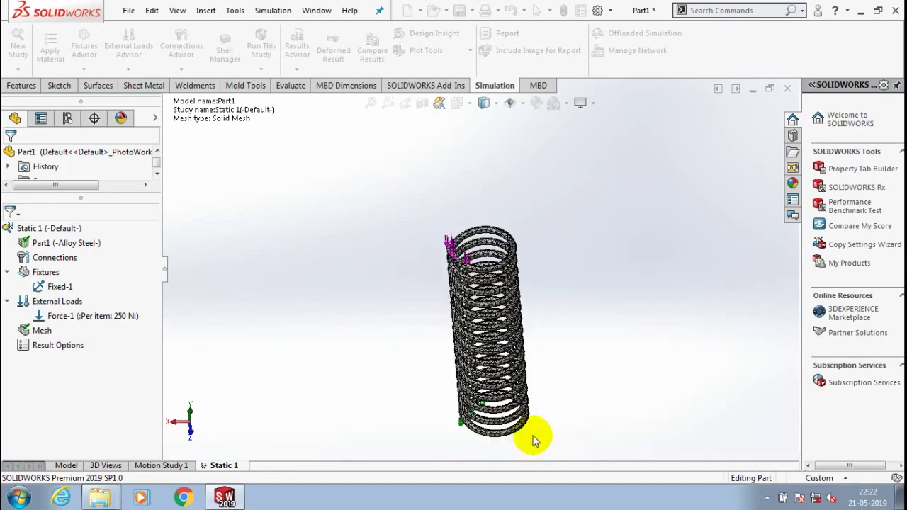
{"action": "scroll", "coordinate": [532, 330], "scroll_direction": "down", "scroll_amount": 1}
{"action": "scroll", "coordinate": [529, 321], "scroll_direction": "down", "scroll_amount": 1}
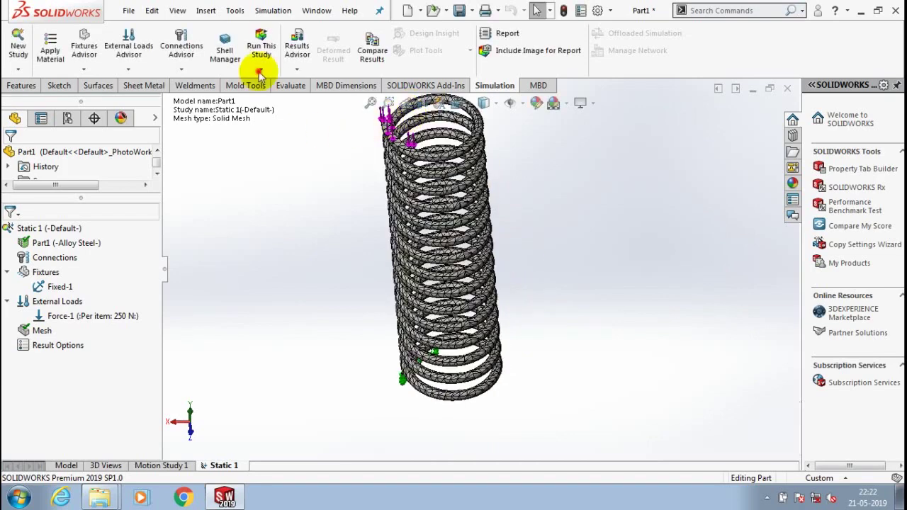
{"action": "left_click", "coordinate": [260, 72]}
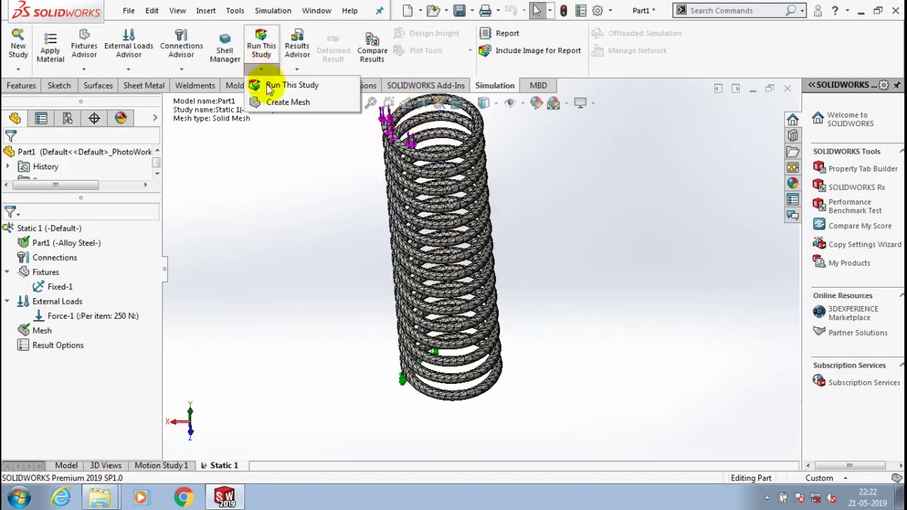
{"action": "left_click", "coordinate": [269, 86]}
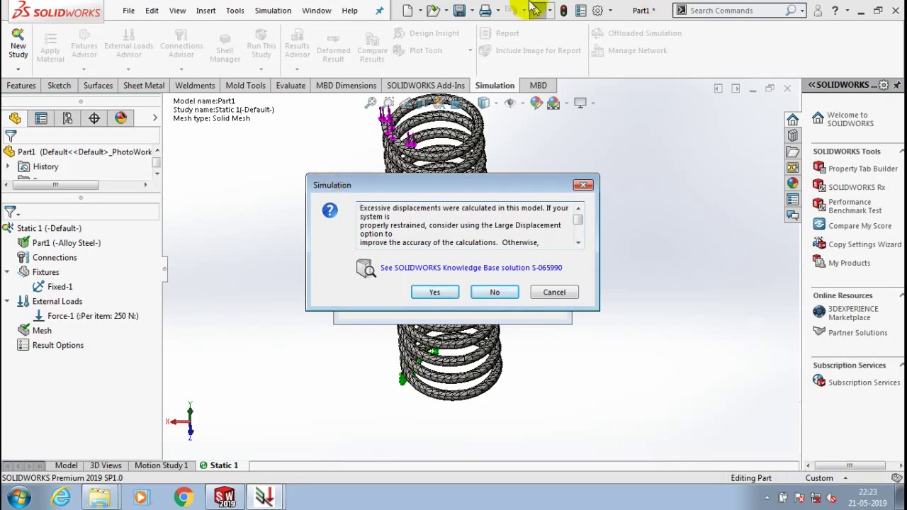
- Read through the excessive-displacements message and answer it so the solver completes the study
{"action": "left_click", "coordinate": [578, 242]}
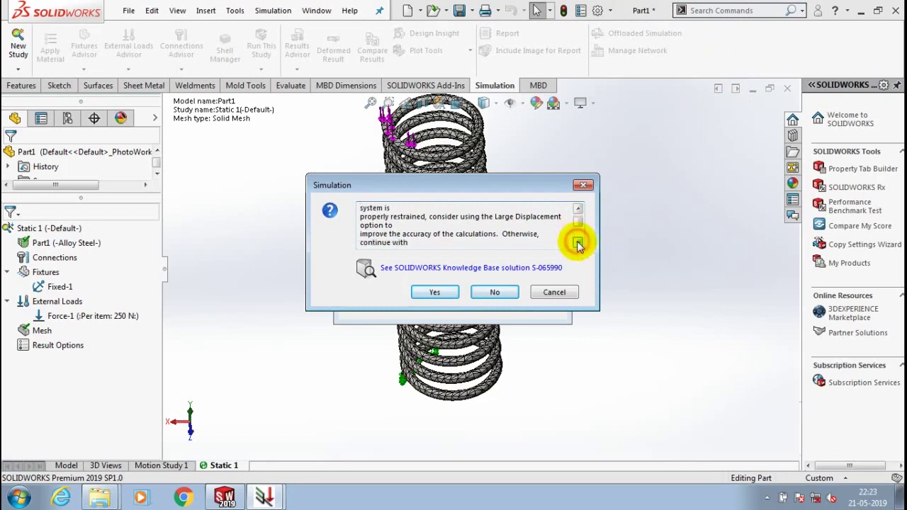
{"action": "left_click", "coordinate": [579, 242]}
{"action": "left_click", "coordinate": [578, 242]}
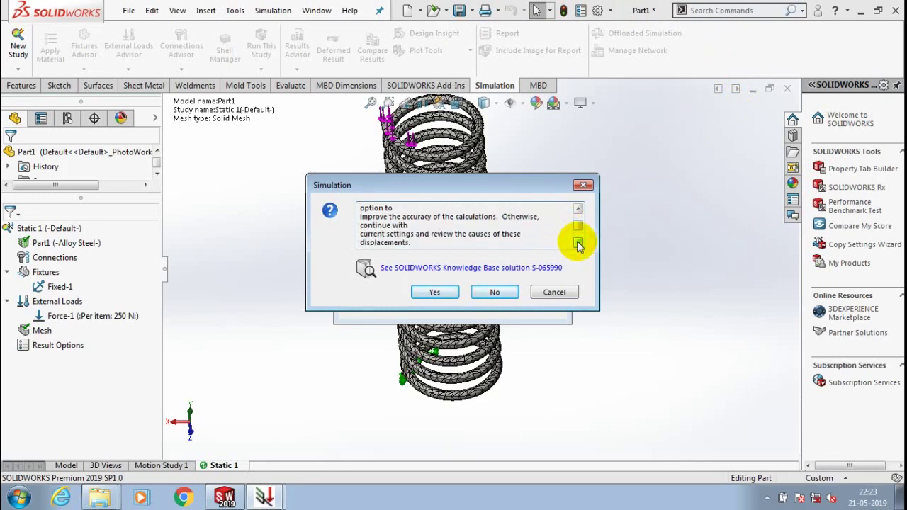
{"action": "left_click", "coordinate": [579, 242]}
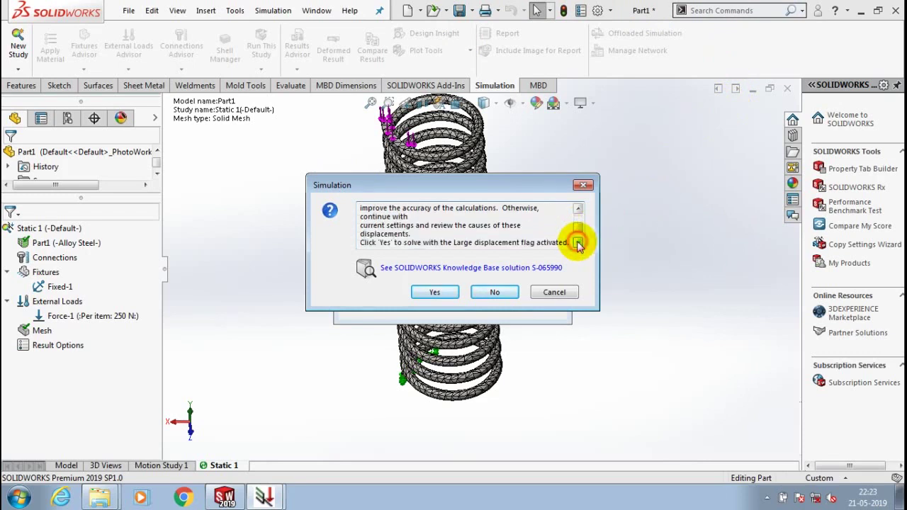
{"action": "key", "text": "Return"}
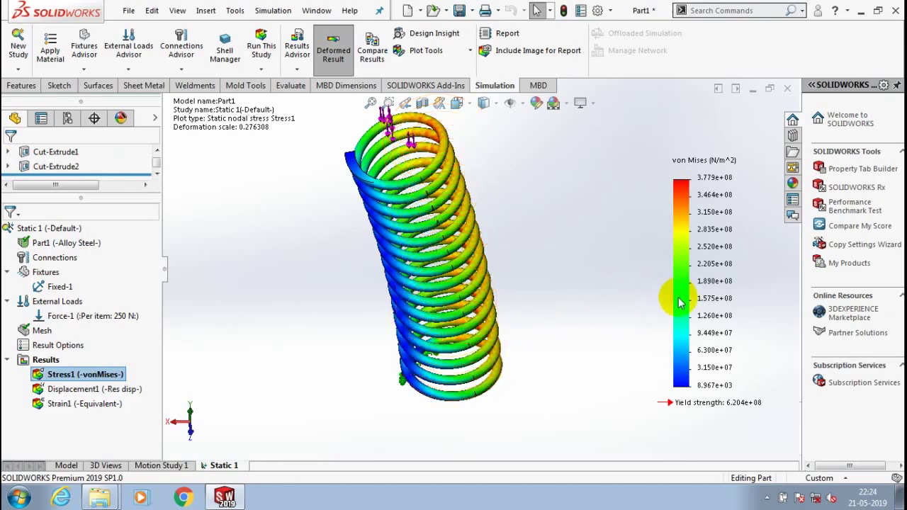
- Animate the von Mises stress plot of the spring and close the animation
{"action": "double_click", "coordinate": [83, 376]}
{"action": "right_click", "coordinate": [84, 378]}
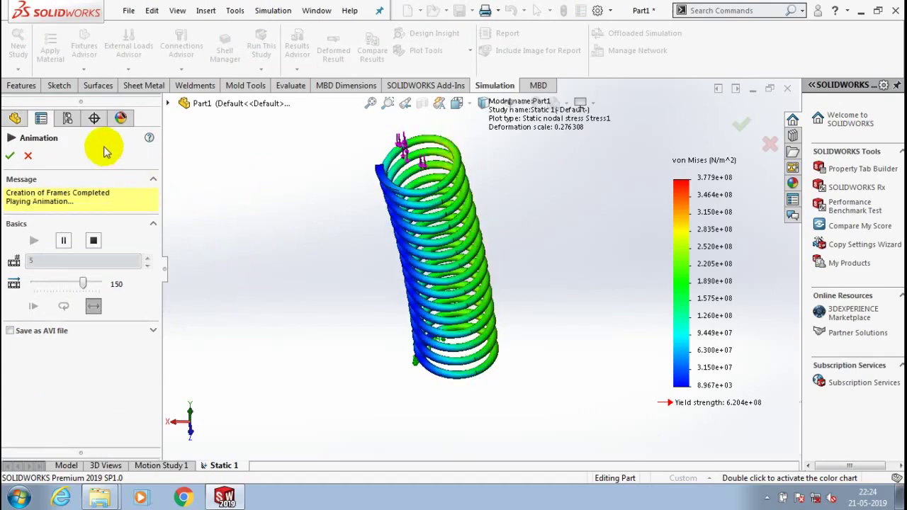
{"action": "left_click", "coordinate": [9, 155]}
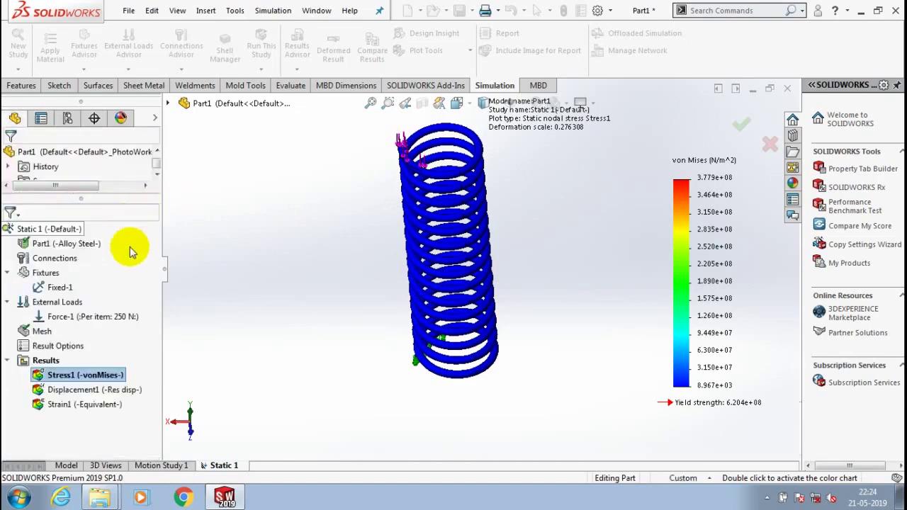
- Show the resultant displacement plot, animate the spring's deformation and close the animation
{"action": "right_click", "coordinate": [89, 390]}
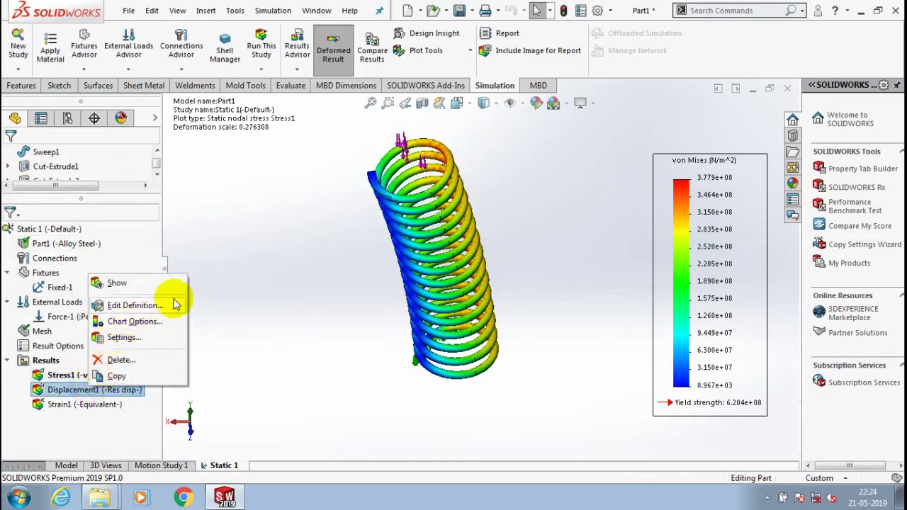
{"action": "left_click", "coordinate": [122, 284]}
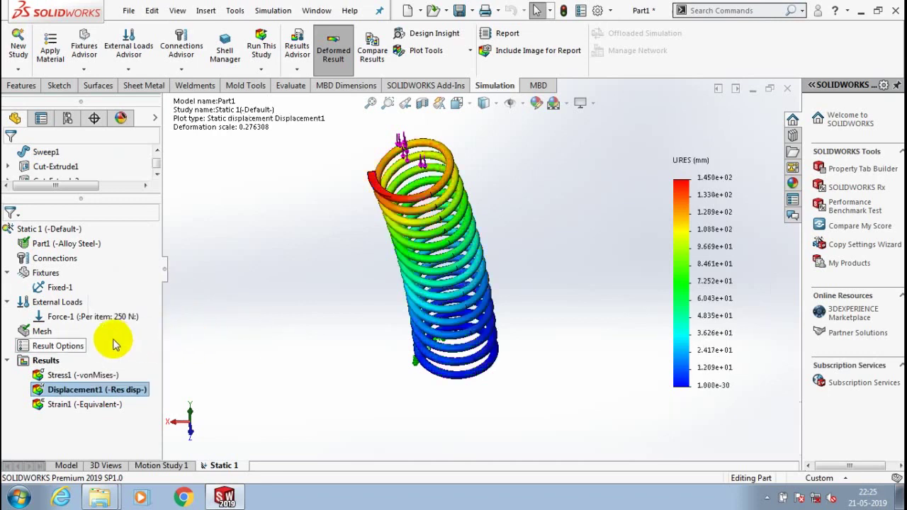
{"action": "right_click", "coordinate": [89, 388]}
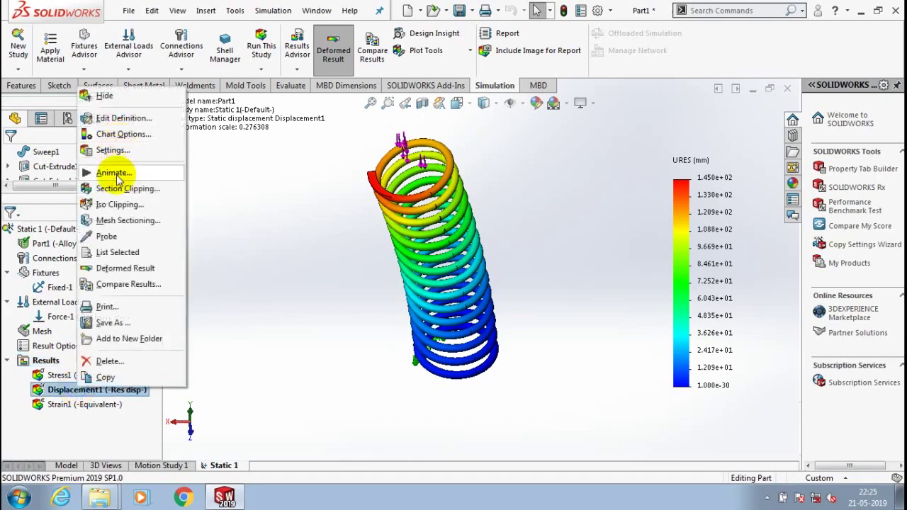
{"action": "left_click", "coordinate": [114, 172]}
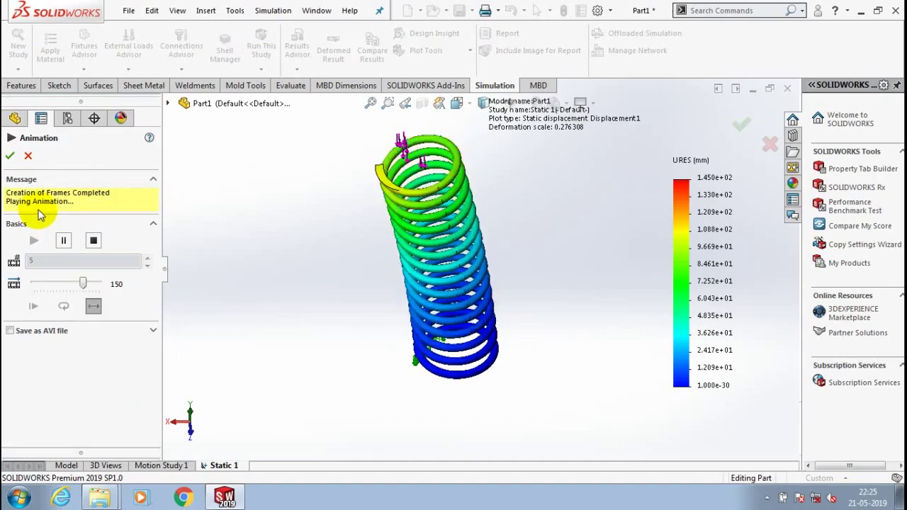
{"action": "left_click", "coordinate": [12, 156]}
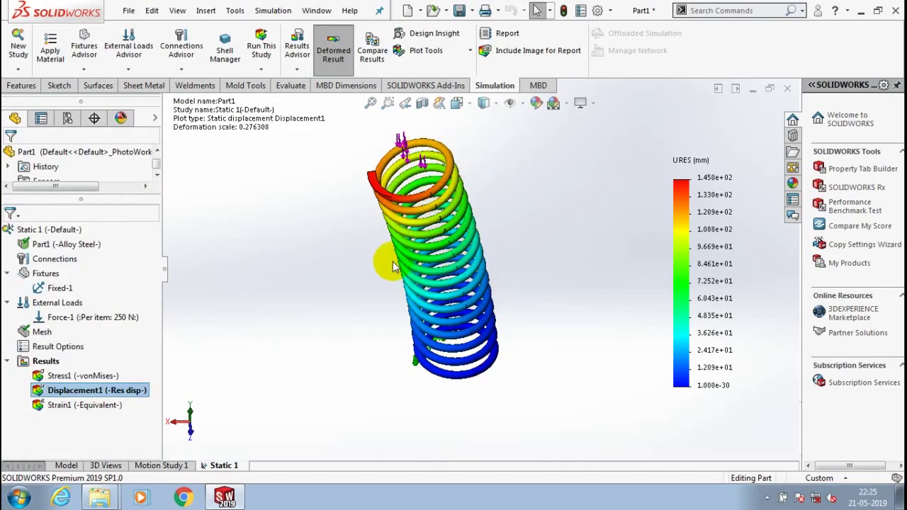
{"action": "left_click", "coordinate": [338, 189]}
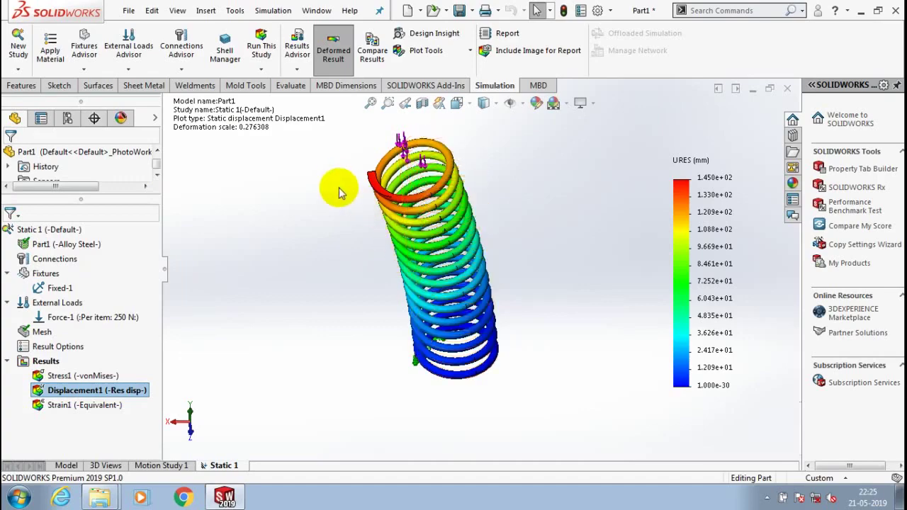